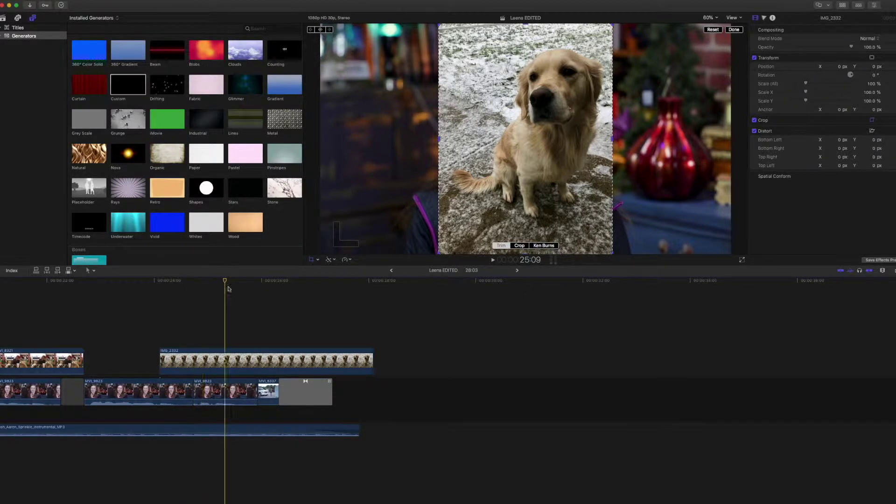
# - Give IMG_2332 a full-frame Ken Burns move panning down from the dog's face, then preview it
pyautogui.click(137, 290)
pyautogui.press('space')
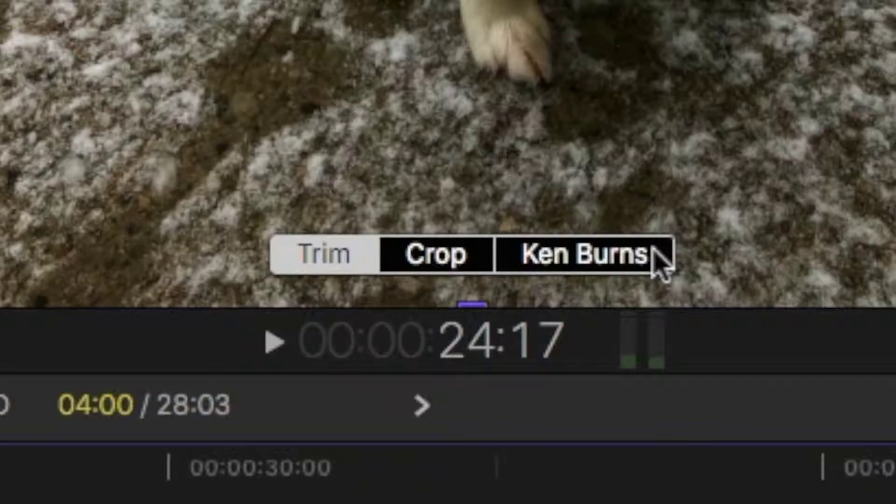
pyautogui.click(555, 246)
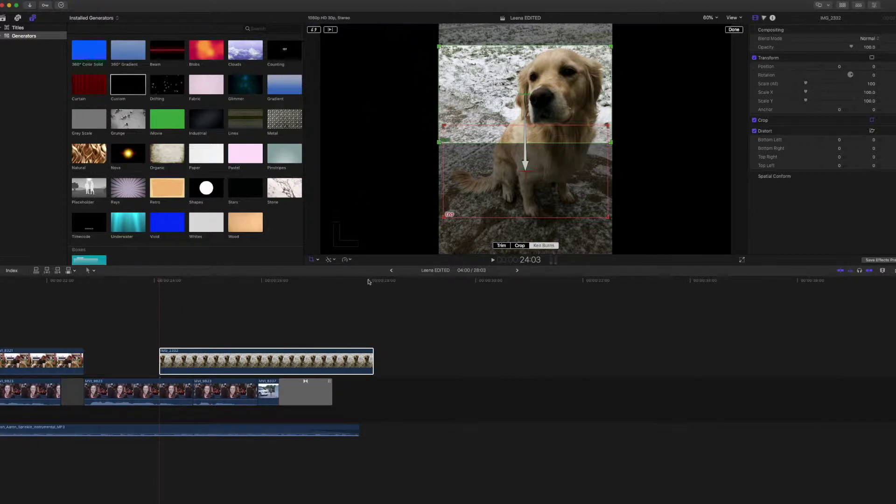
pyautogui.click(733, 29)
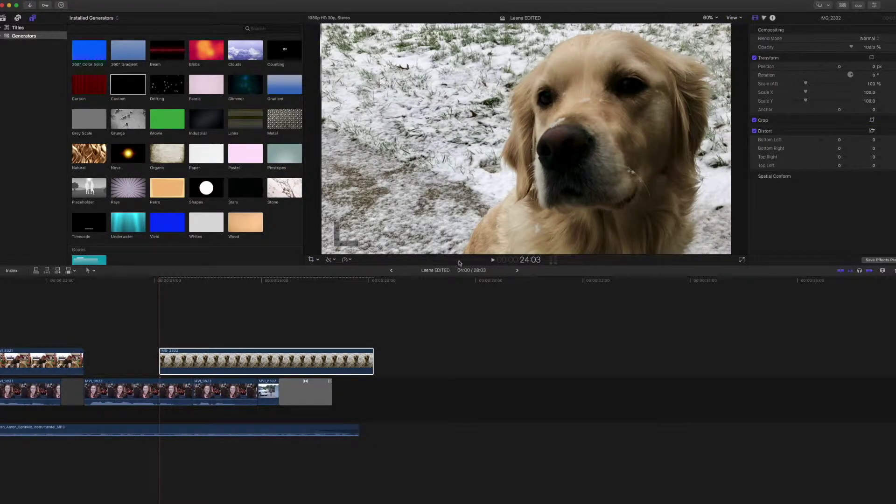
pyautogui.click(133, 281)
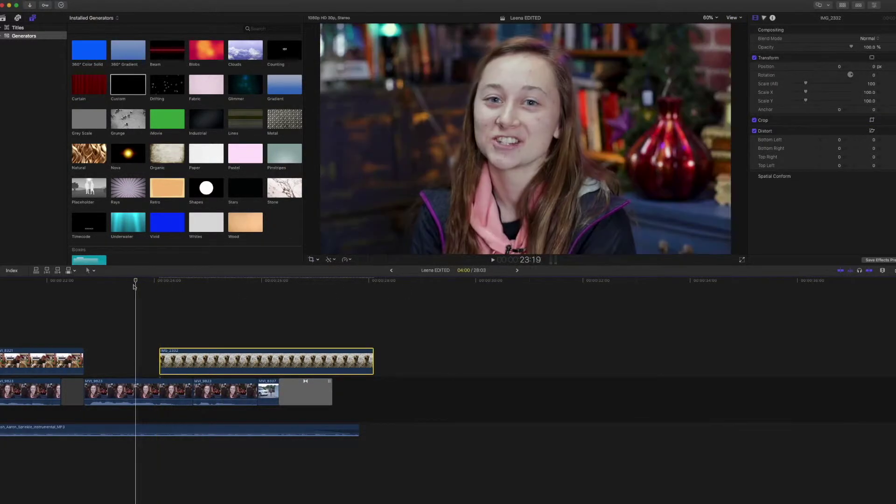
pyautogui.moveTo(134, 288); pyautogui.dragTo(186, 299)
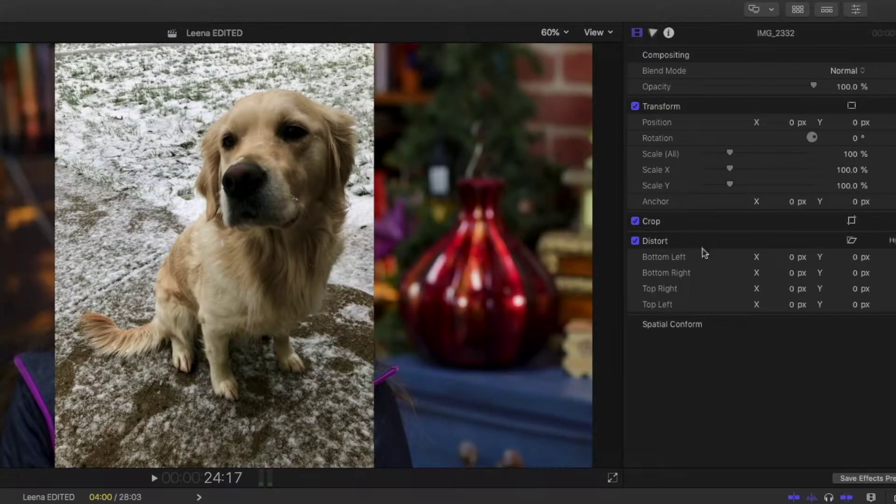
# - Raise the Ken Burns start framing and lower the end framing toward the dog's paws
pyautogui.click(854, 223)
pyautogui.click(252, 452)
pyautogui.moveTo(255, 141); pyautogui.dragTo(258, 107)
pyautogui.moveTo(258, 330); pyautogui.dragTo(257, 357)
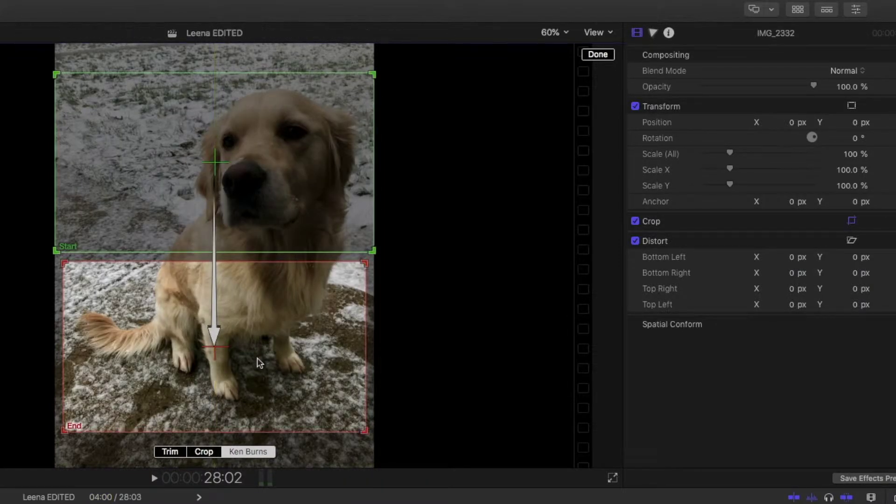
pyautogui.click(602, 56)
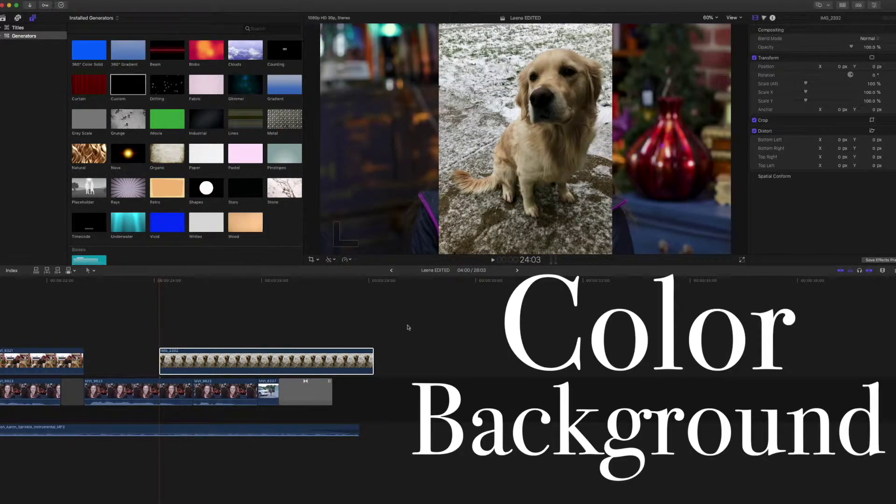
# - Scrub through IMG_2332 to review its plain vertical framing next to the truck footage
pyautogui.click(230, 282)
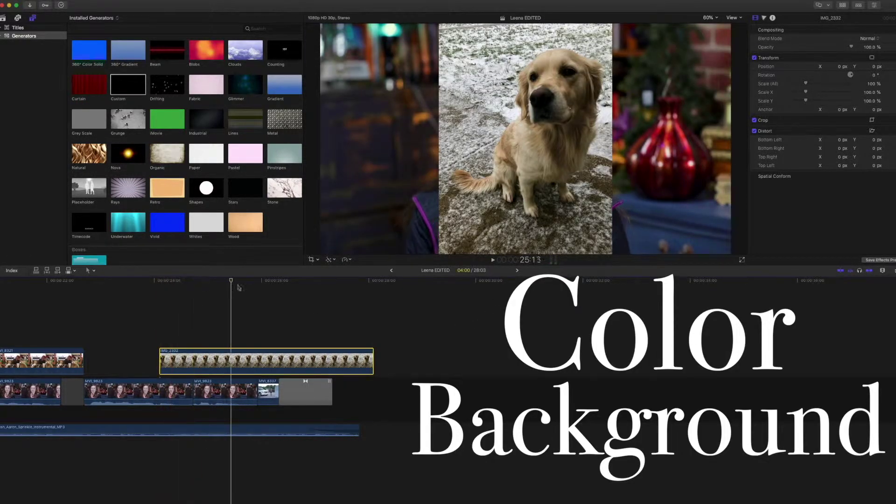
pyautogui.click(279, 283)
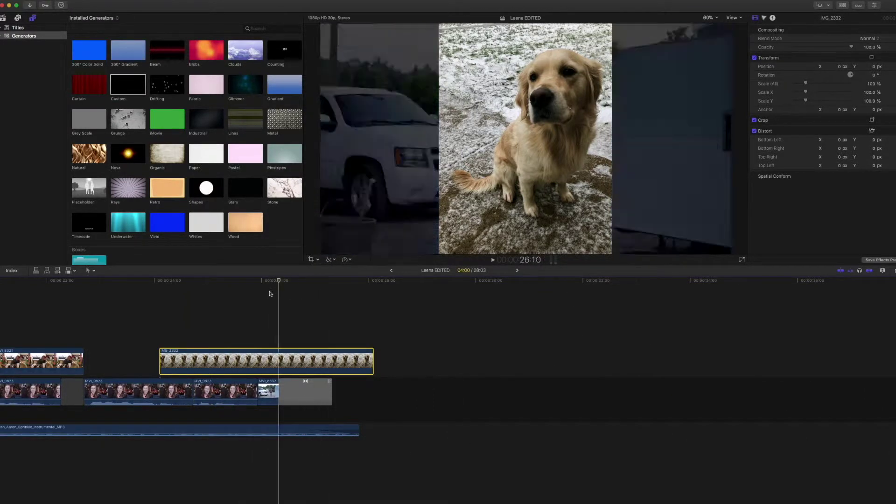
pyautogui.moveTo(270, 293)
pyautogui.mouseDown()
pyautogui.moveTo(180, 296)
pyautogui.moveTo(266, 305)
pyautogui.mouseUp()
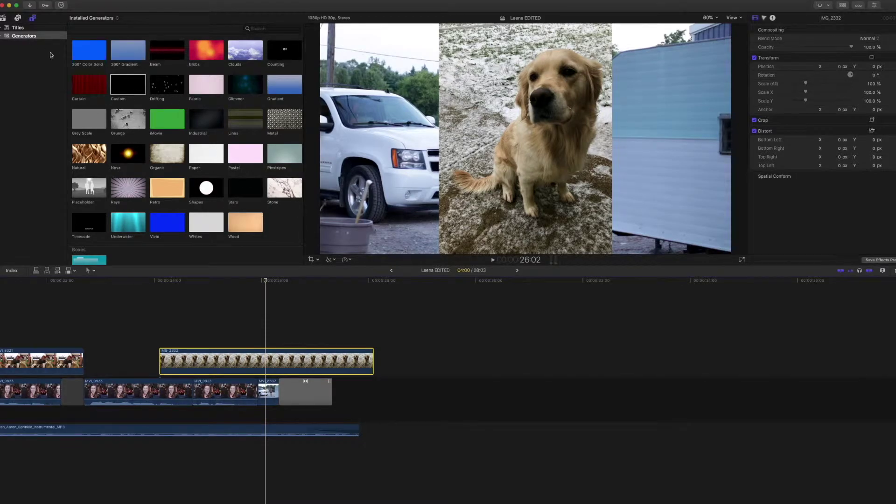
# - Place a Custom generator from the Generators browser beneath the dog photo
pyautogui.press('super+shift+1')
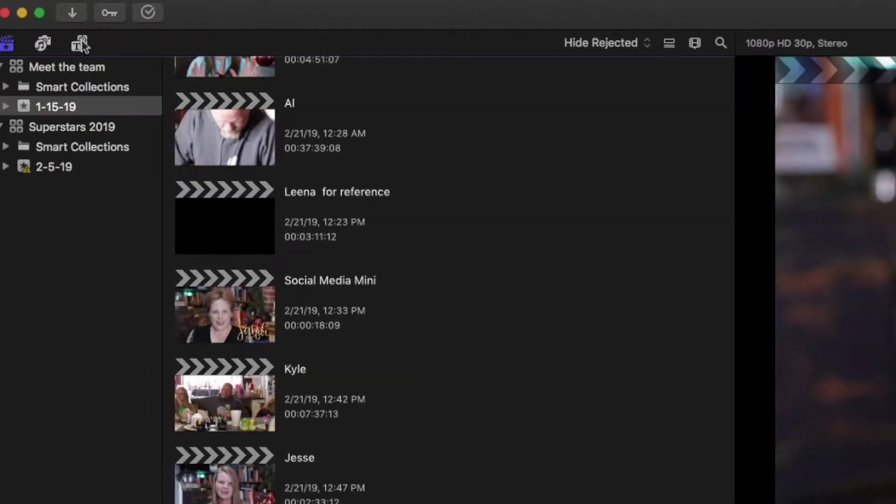
pyautogui.click(81, 43)
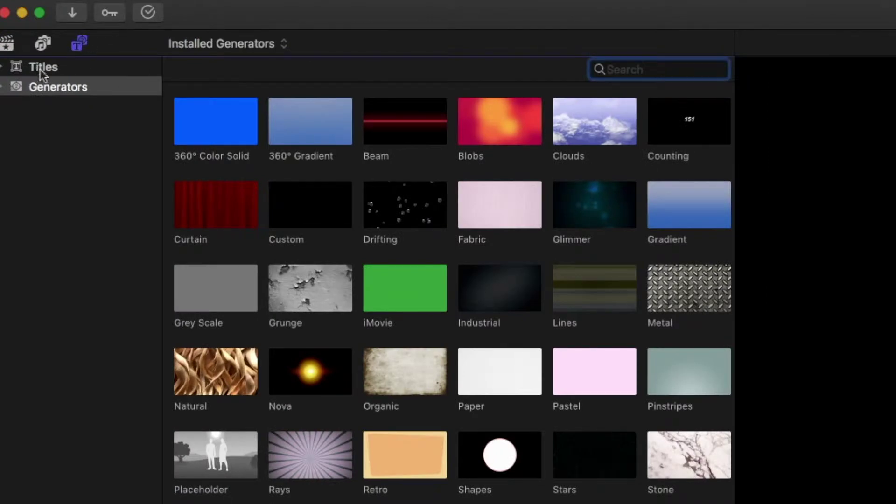
pyautogui.click(50, 84)
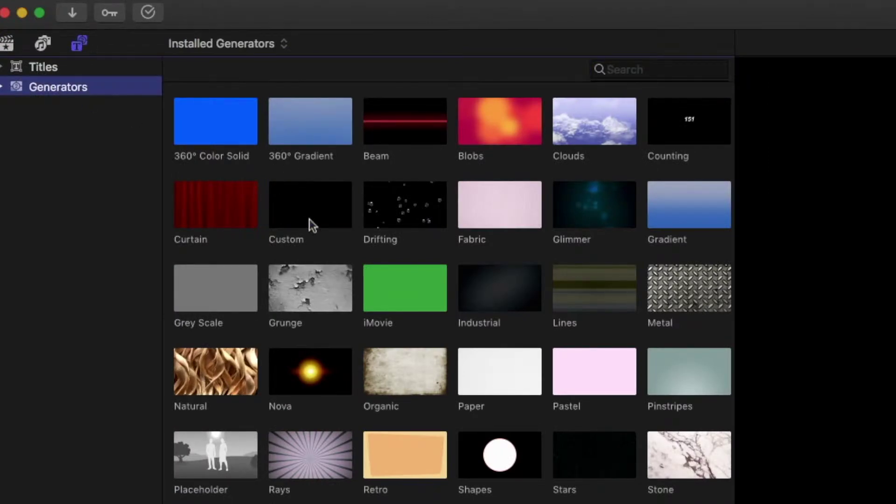
pyautogui.moveTo(312, 225); pyautogui.dragTo(394, 503)
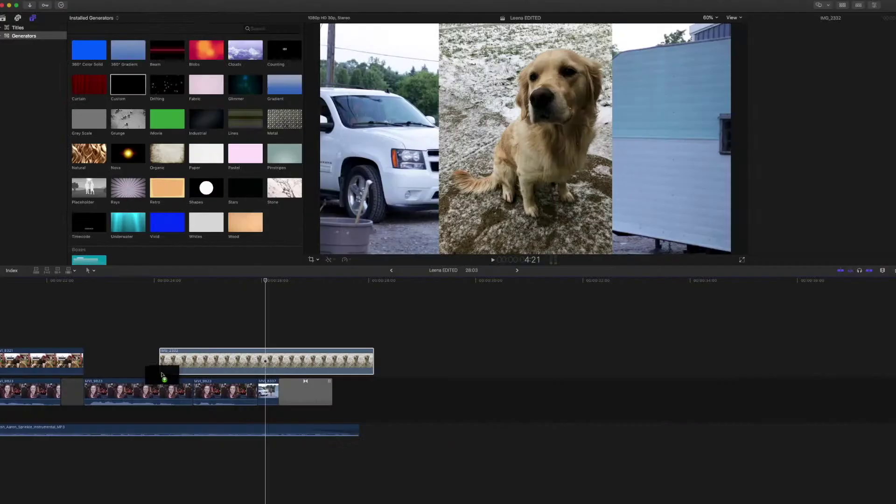
pyautogui.moveTo(162, 375); pyautogui.dragTo(164, 373)
# - Set the Custom generator's colour to near-white (0.92, 0.94, 0.96), eyedropped from the snow
pyautogui.click(191, 300)
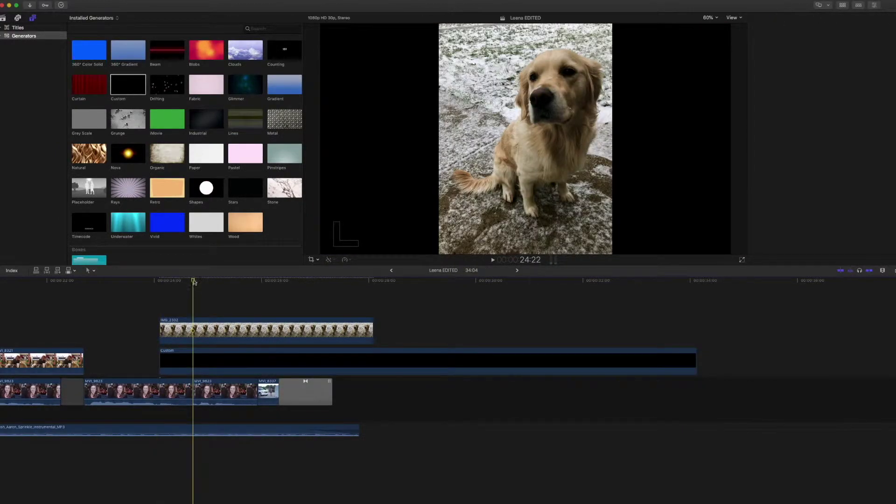
pyautogui.moveTo(166, 287); pyautogui.dragTo(206, 296)
pyautogui.click(216, 359)
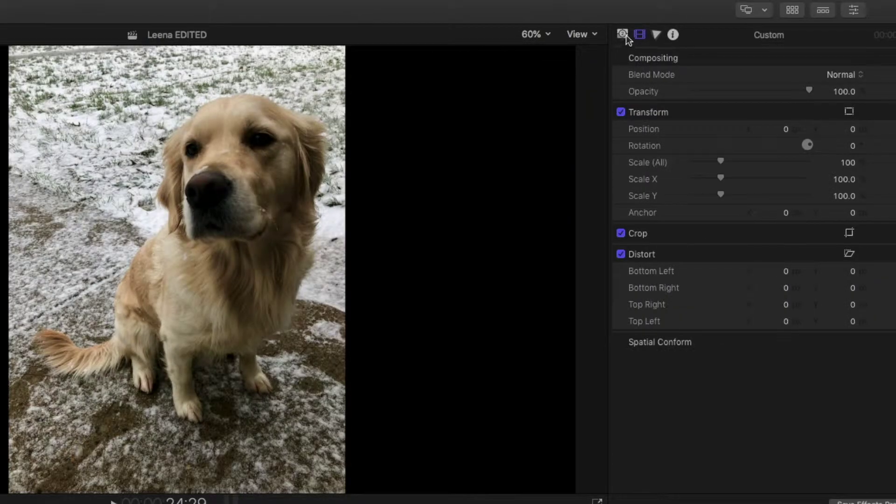
pyautogui.click(622, 35)
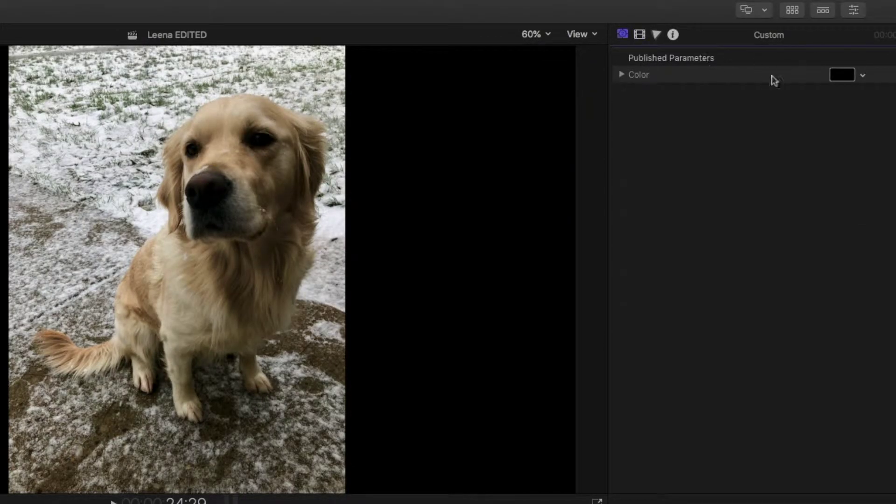
pyautogui.click(651, 79)
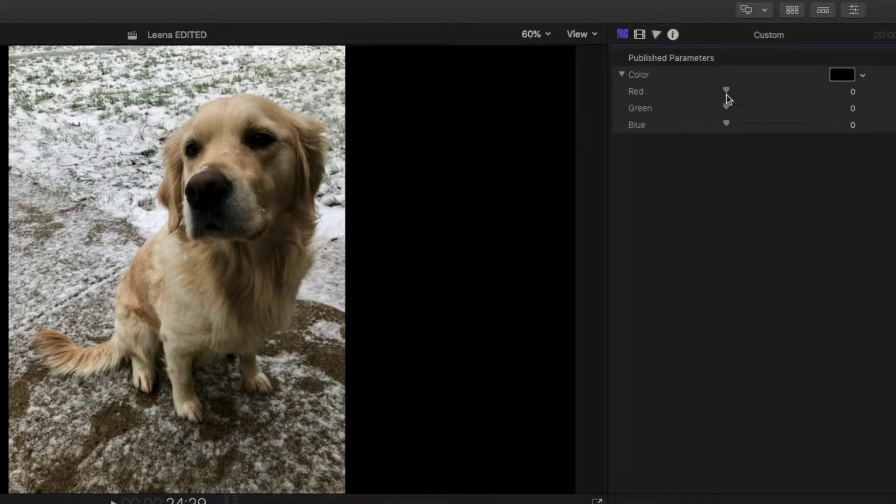
pyautogui.moveTo(811, 93); pyautogui.dragTo(696, 94)
pyautogui.click(842, 75)
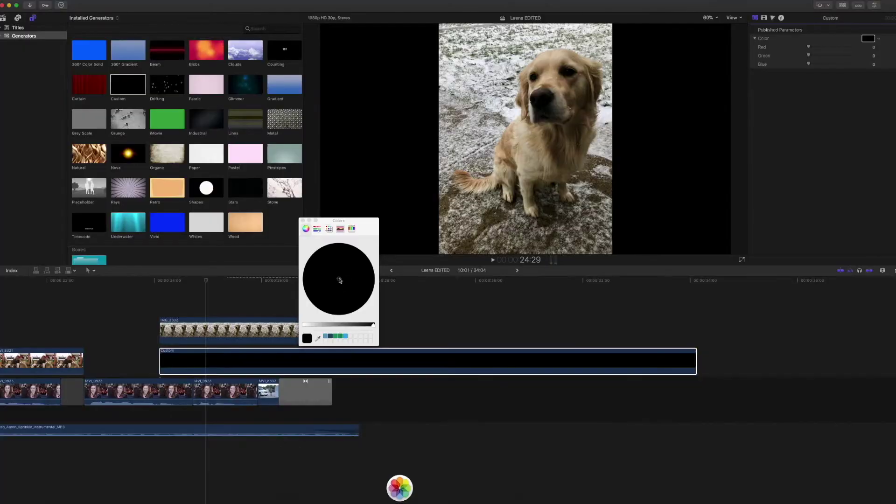
pyautogui.click(318, 338)
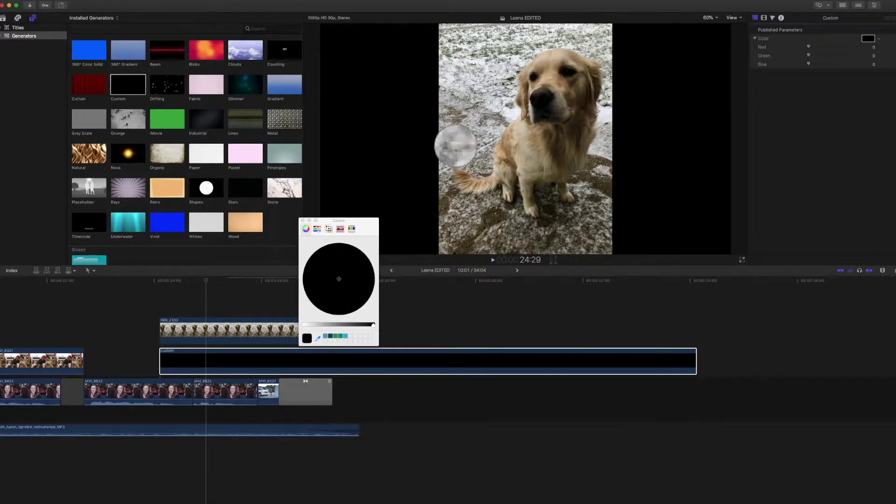
pyautogui.click(508, 117)
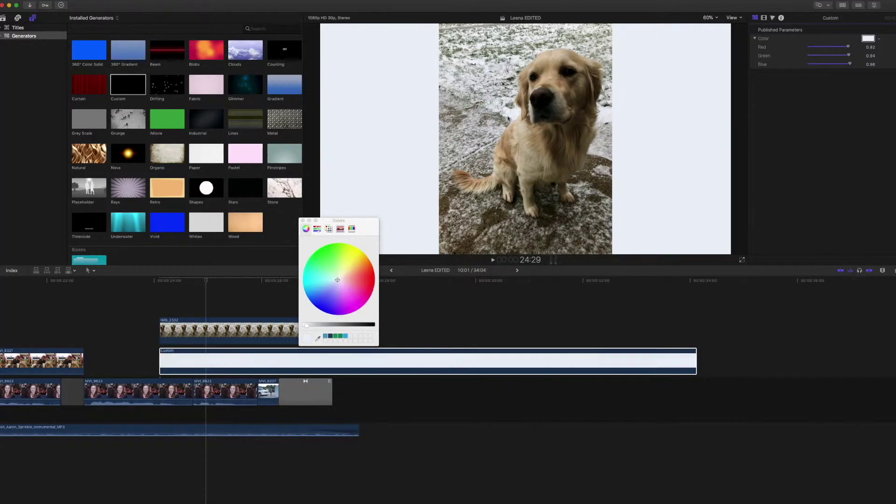
# - Enlarge and reposition the dog photo's Ken Burns start and end framings
pyautogui.click(303, 220)
pyautogui.click(229, 328)
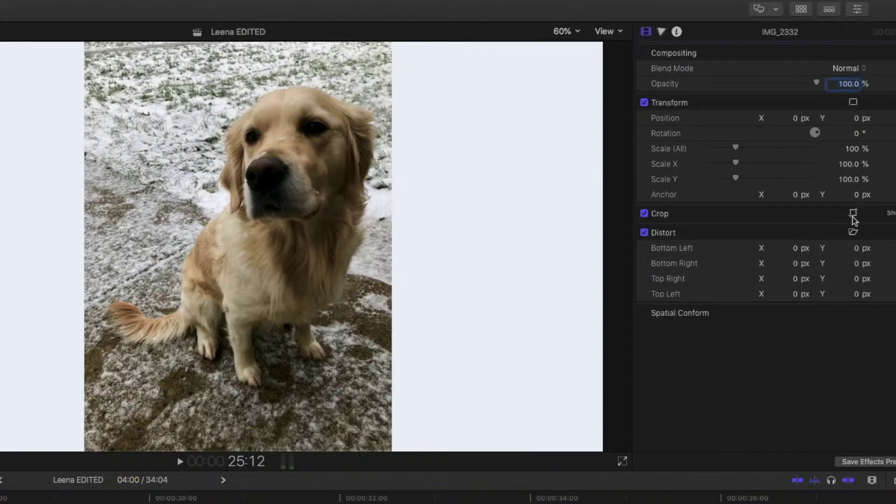
pyautogui.click(872, 120)
pyautogui.click(263, 436)
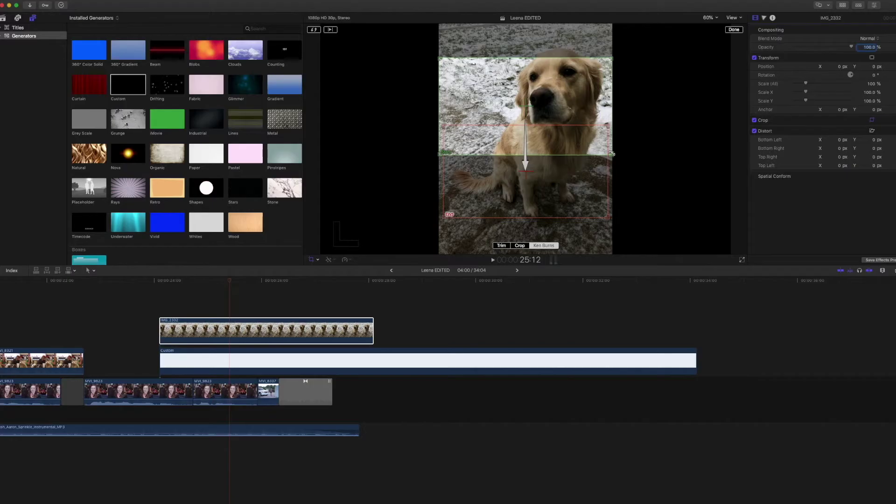
pyautogui.moveTo(391, 273); pyautogui.dragTo(532, 357)
pyautogui.moveTo(597, 181); pyautogui.dragTo(512, 160)
pyautogui.moveTo(600, 219); pyautogui.dragTo(688, 222)
pyautogui.click(734, 29)
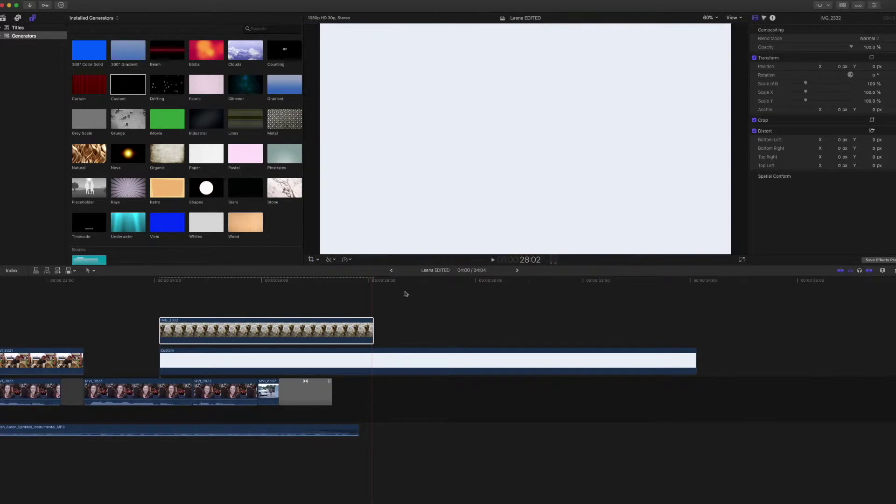
# - Play the dog clip from its start over the white background, then stop playback
pyautogui.moveTo(372, 280); pyautogui.dragTo(157, 281)
pyautogui.press('space')
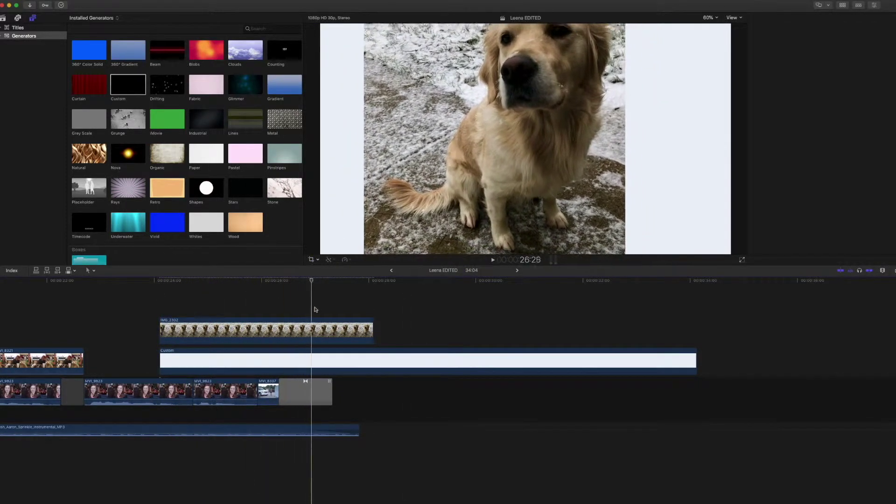
pyautogui.click(176, 329)
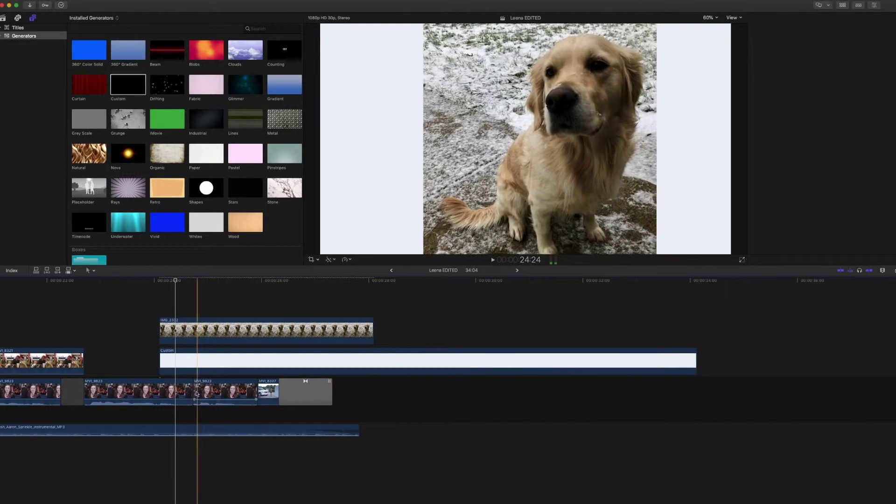
pyautogui.press('cmd+4')
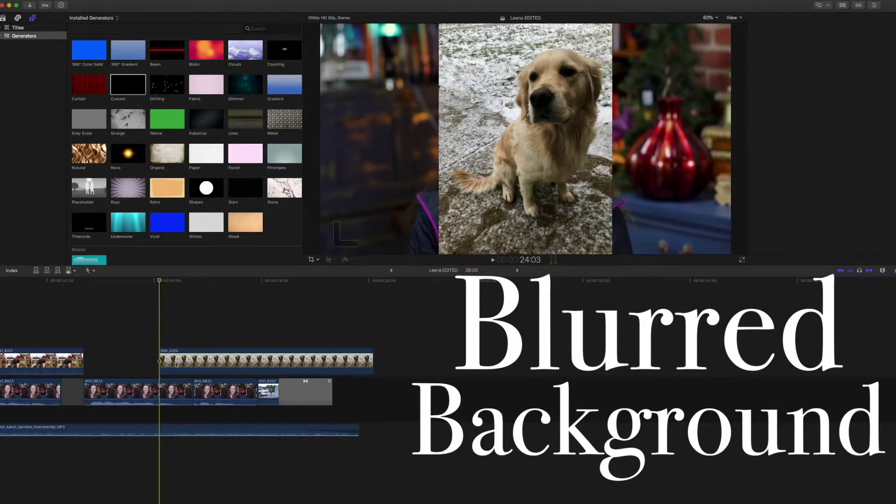
# - Copy IMG_2332 and paste a duplicate stacked directly above the original
pyautogui.click(188, 371)
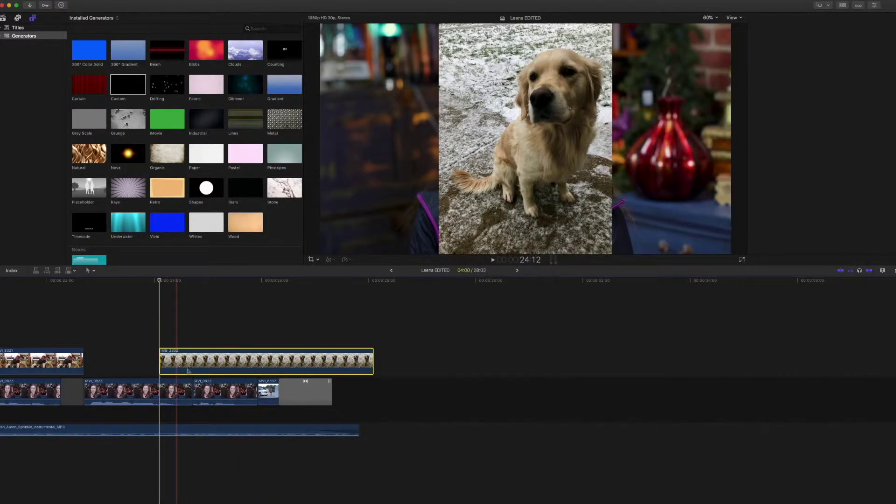
pyautogui.rightClick(171, 358)
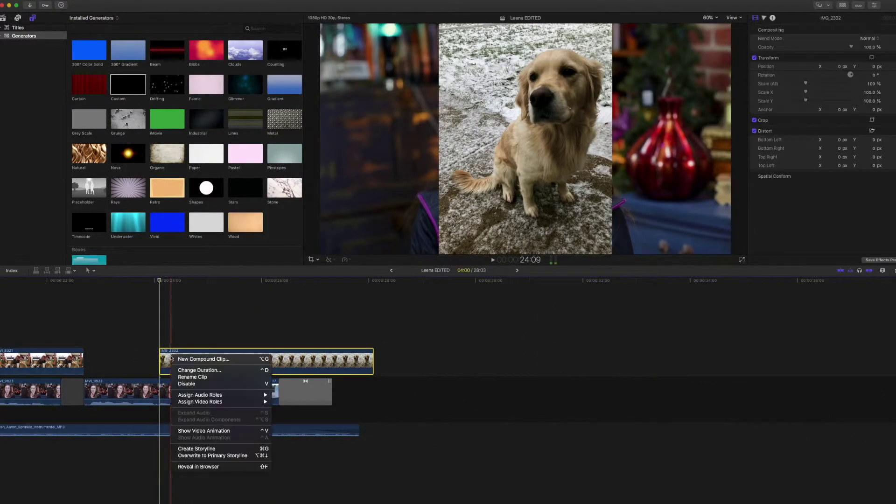
pyautogui.click(148, 338)
pyautogui.press('super+c')
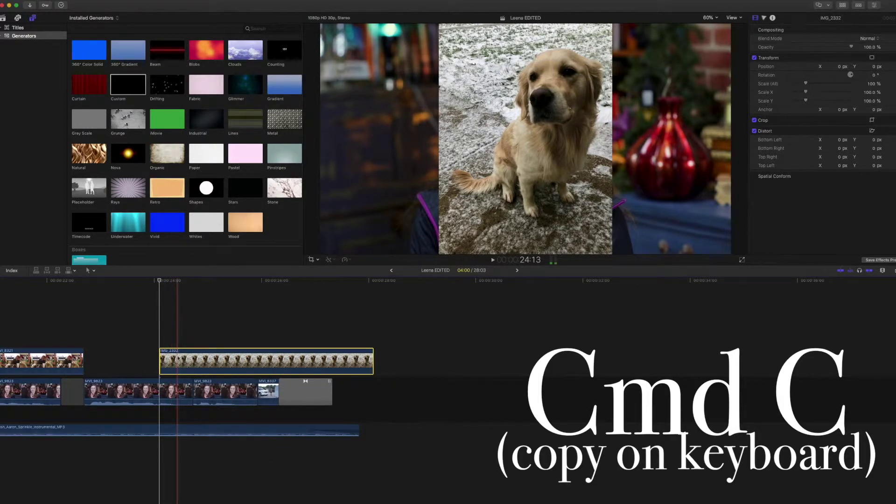
pyautogui.click(162, 331)
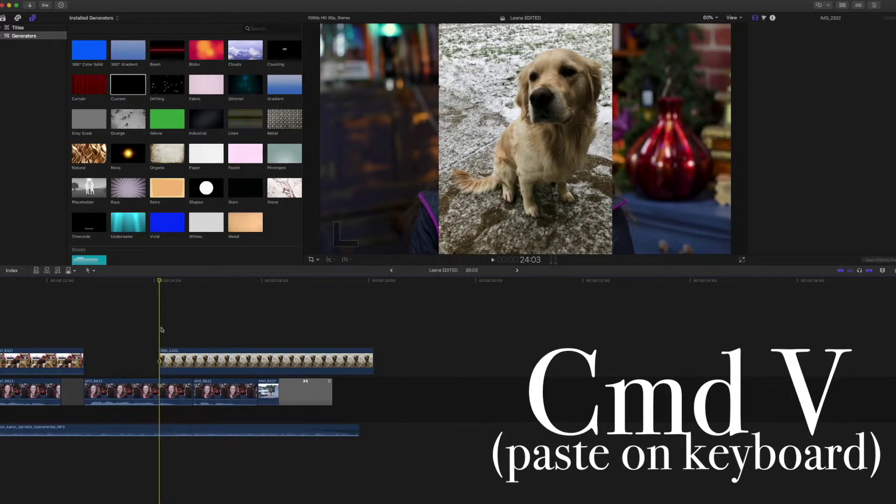
pyautogui.press('super+v')
pyautogui.click(185, 282)
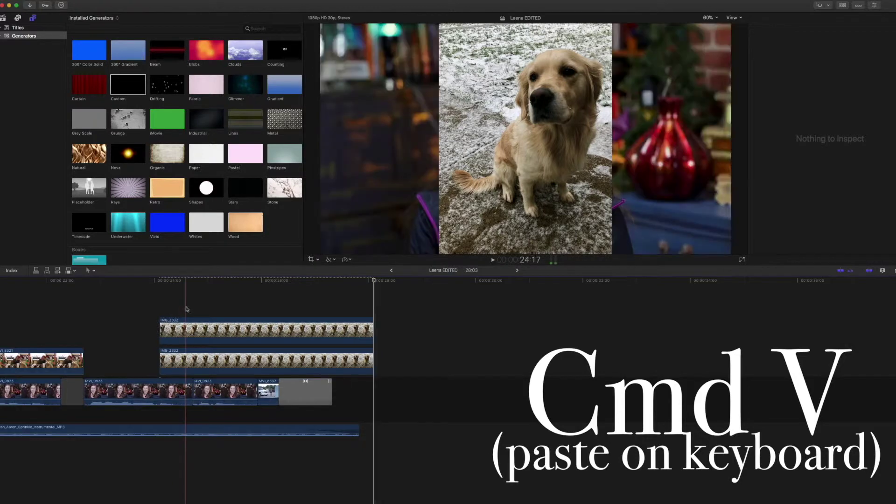
pyautogui.click(250, 297)
# - Crop the lower IMG_2332 copy to a wide strip so it fills the frame behind the original
pyautogui.click(235, 369)
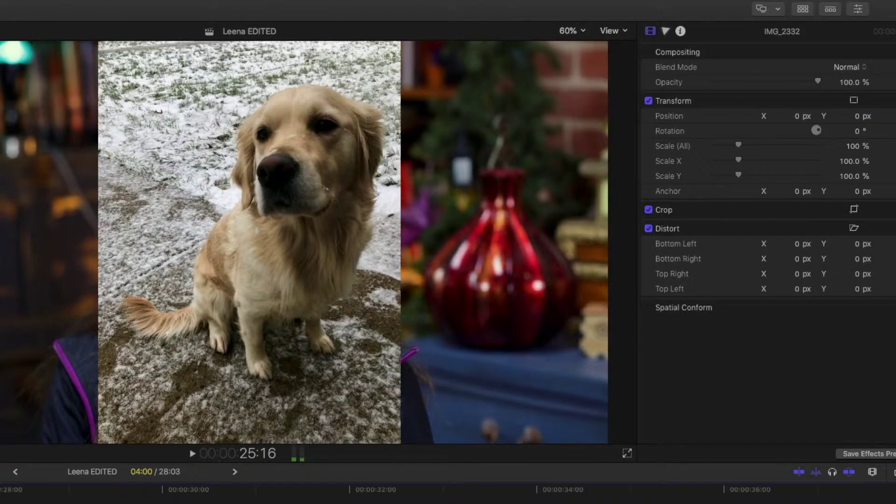
pyautogui.click(854, 210)
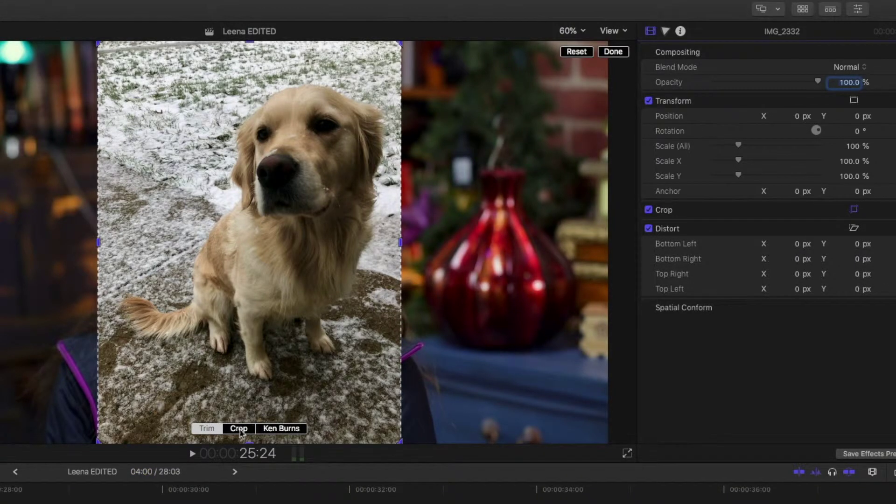
pyautogui.click(239, 429)
pyautogui.moveTo(306, 219); pyautogui.dragTo(309, 338)
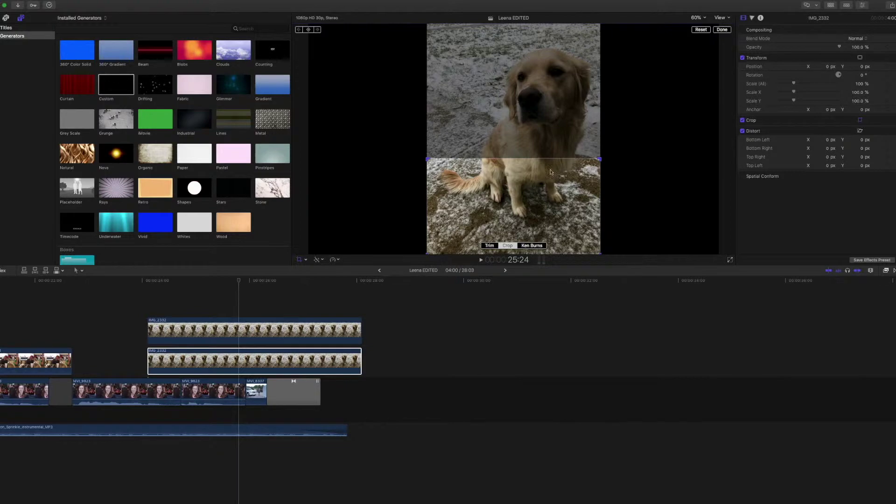
pyautogui.moveTo(551, 172); pyautogui.dragTo(552, 168)
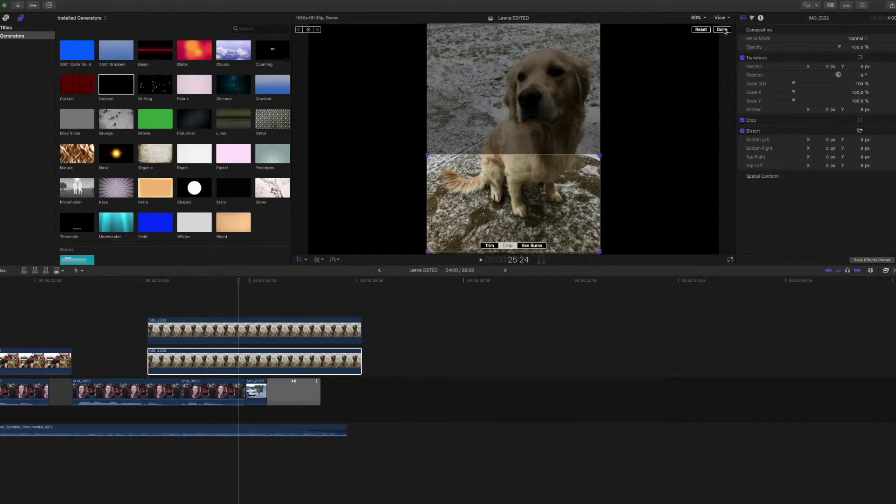
pyautogui.click(722, 30)
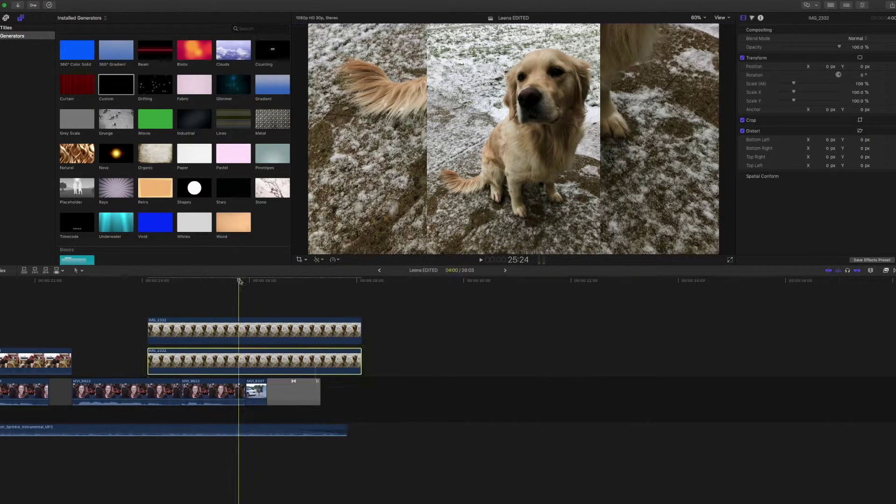
pyautogui.moveTo(239, 280)
pyautogui.mouseDown()
pyautogui.moveTo(181, 280)
pyautogui.moveTo(234, 286)
pyautogui.mouseUp()
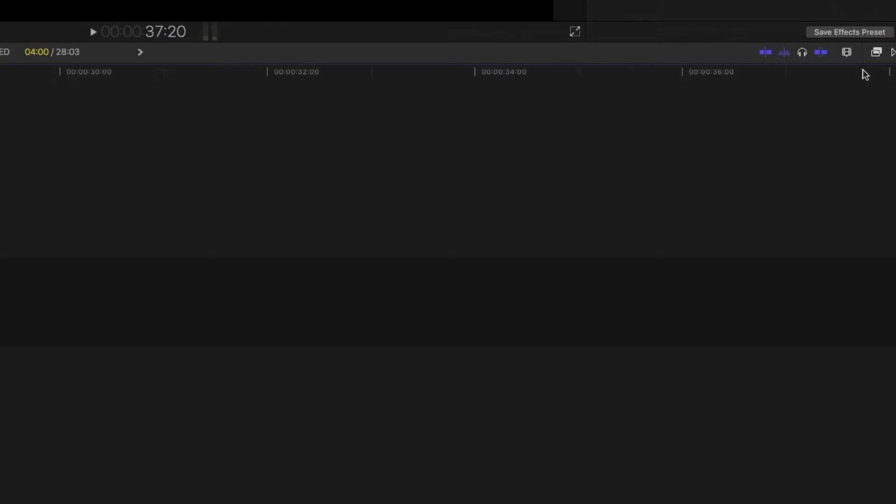
# - Apply the Gaussian blur effect to the lower IMG_2332 clip
pyautogui.click(886, 270)
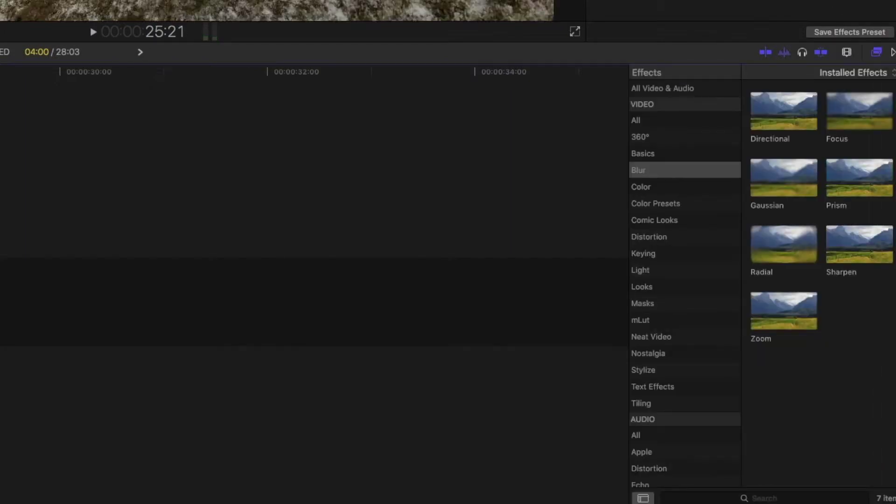
pyautogui.click(790, 175)
pyautogui.moveTo(790, 170); pyautogui.dragTo(0, 226)
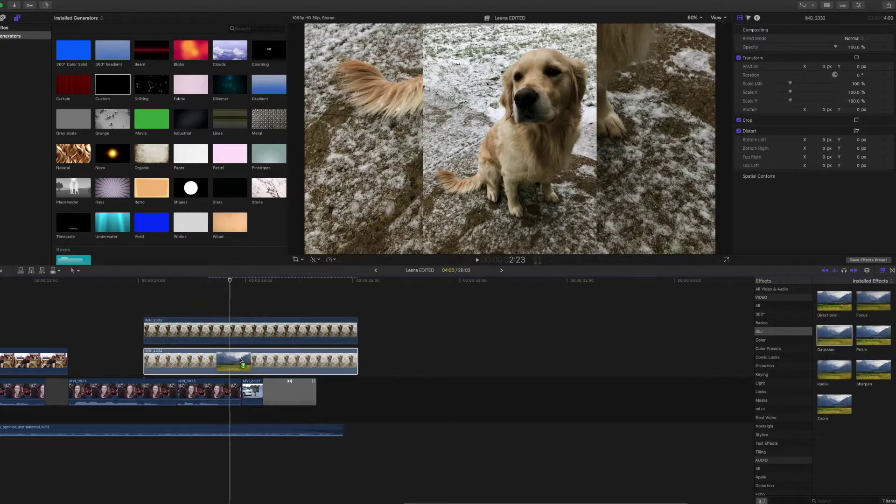
pyautogui.moveTo(241, 360); pyautogui.dragTo(241, 360)
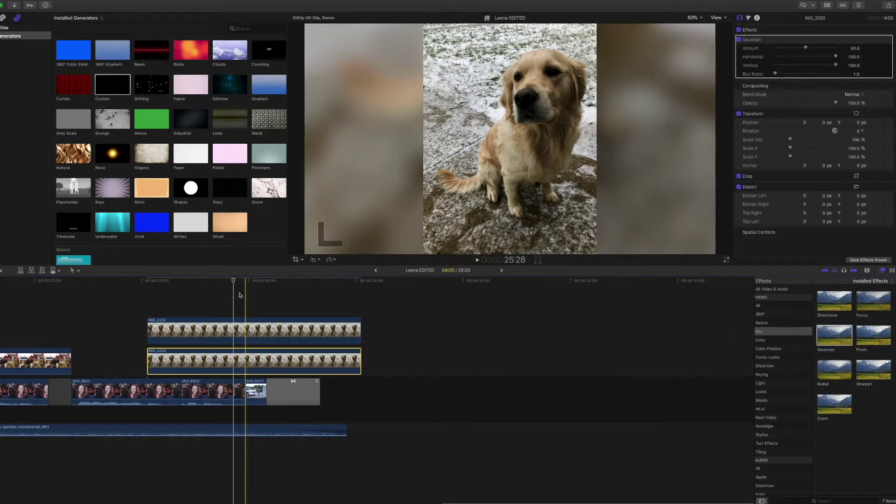
pyautogui.moveTo(233, 283)
pyautogui.mouseDown()
pyautogui.moveTo(326, 288)
pyautogui.moveTo(161, 286)
pyautogui.moveTo(326, 281)
pyautogui.moveTo(260, 281)
pyautogui.mouseUp()
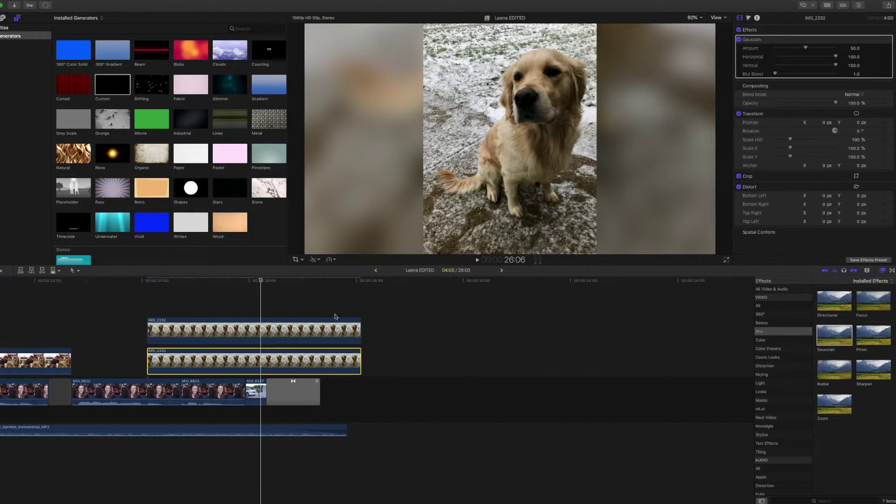
# - Scale the blurred background copy up to 102 %
pyautogui.click(213, 360)
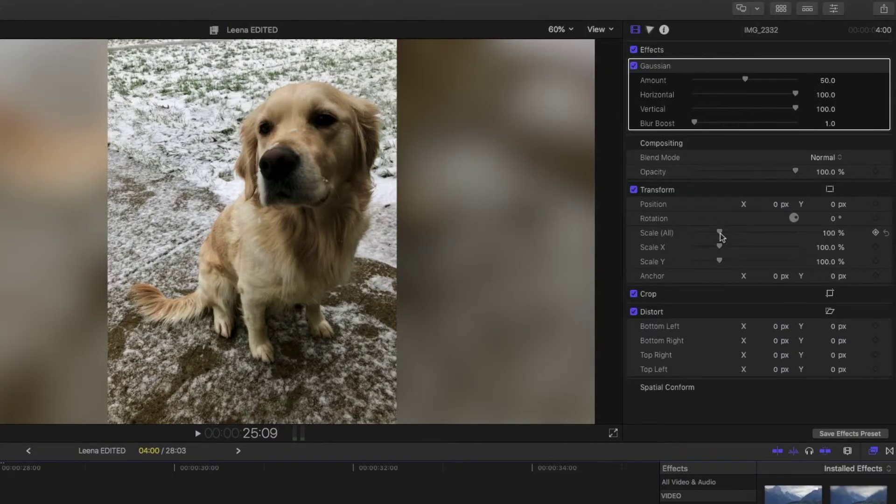
pyautogui.moveTo(720, 234); pyautogui.dragTo(717, 236)
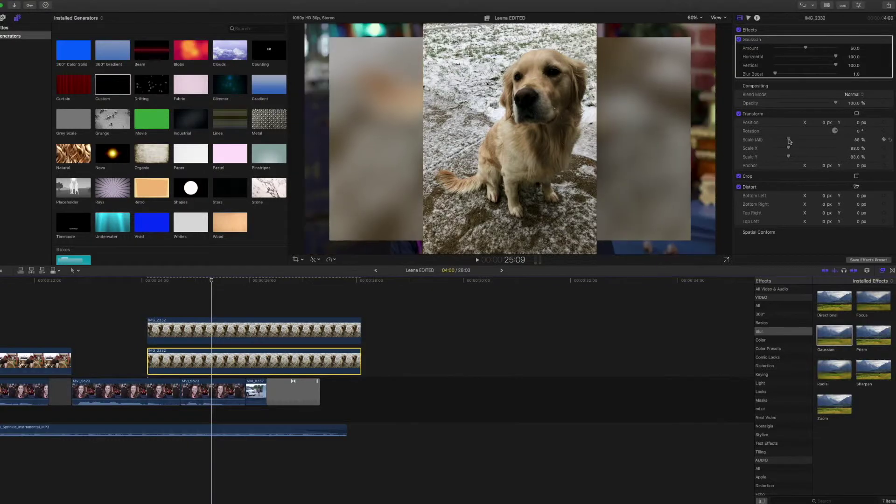
pyautogui.moveTo(789, 142); pyautogui.dragTo(785, 144)
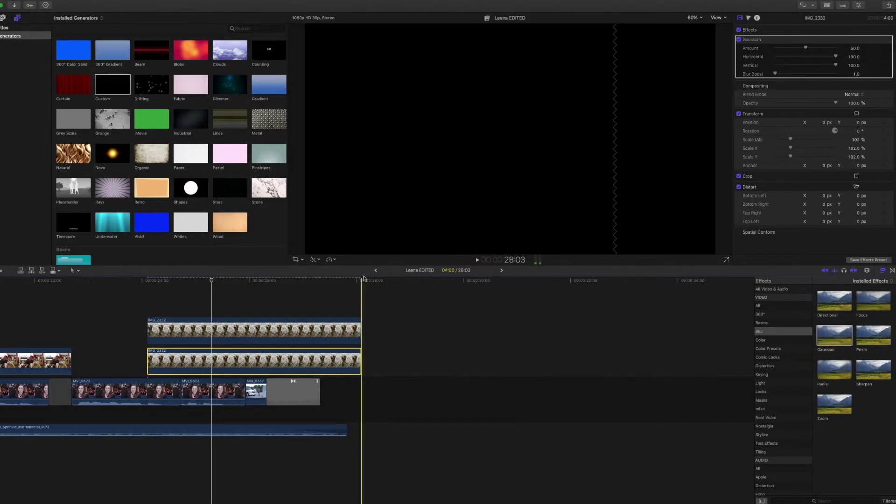
# - Combine the sharp and blurred IMG_2332 clips into a new compound clip with the default name
pyautogui.moveTo(212, 282)
pyautogui.mouseDown()
pyautogui.moveTo(245, 283)
pyautogui.moveTo(224, 290)
pyautogui.mouseUp()
pyautogui.click(191, 332)
pyautogui.keyDown('super'); pyautogui.click(193, 359); pyautogui.keyUp('super')
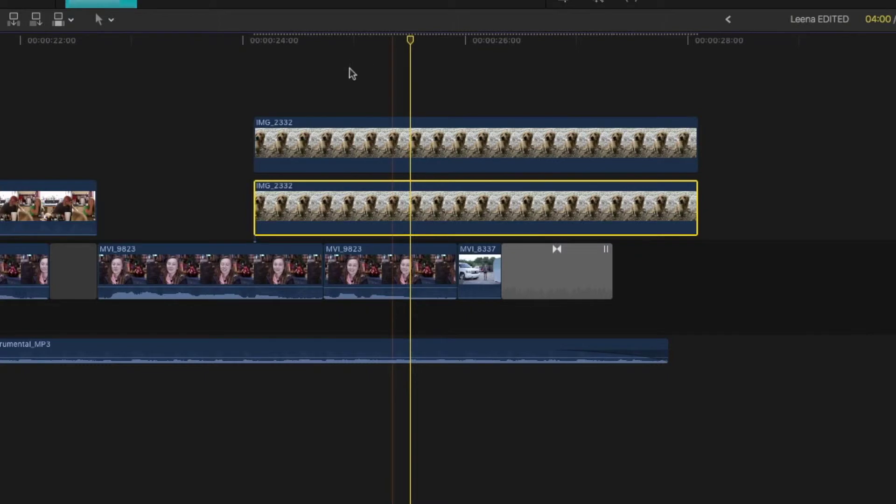
pyautogui.rightClick(356, 162)
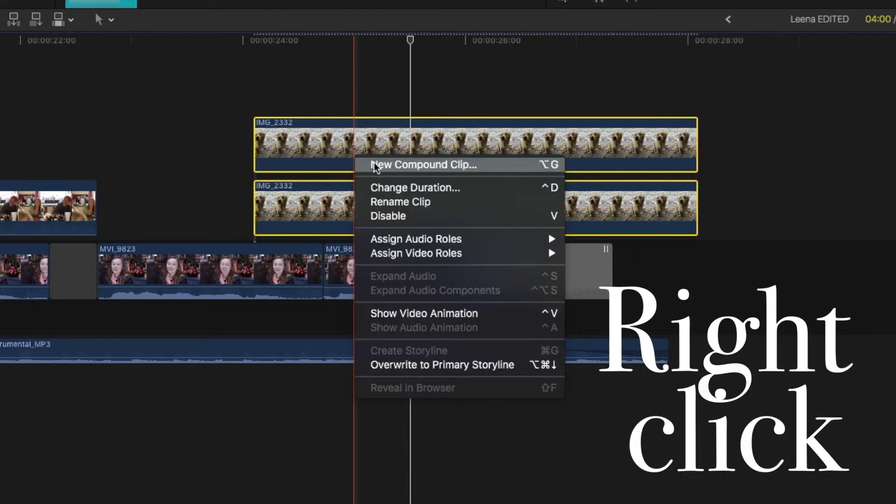
pyautogui.click(374, 165)
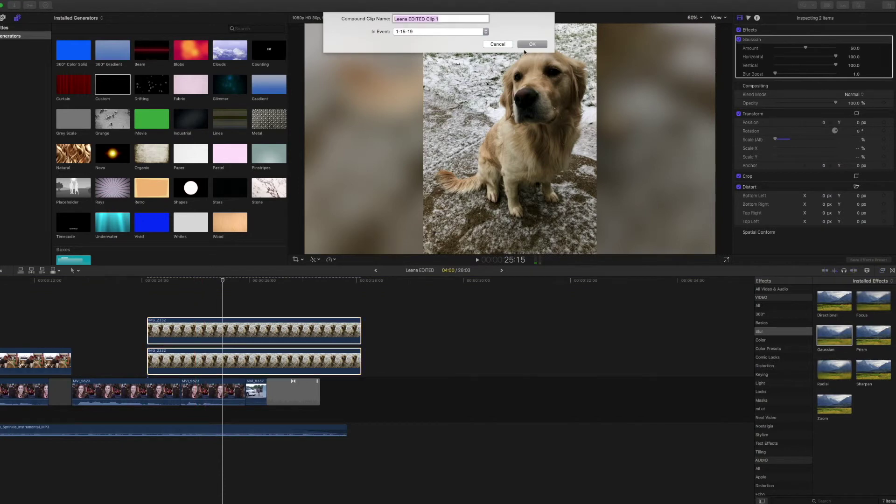
pyautogui.click(530, 44)
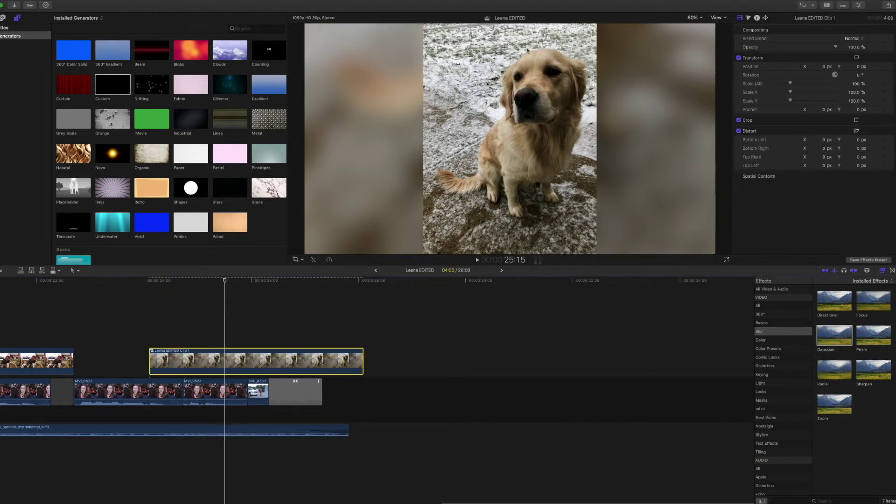